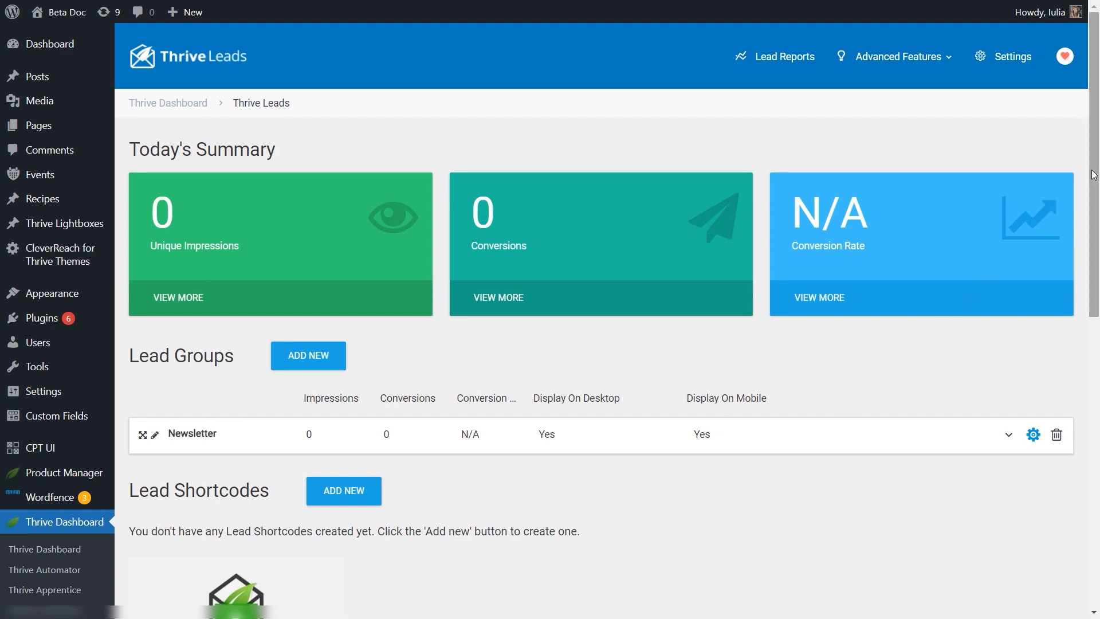
- Open the Widget opt-in form type of the Newsletter lead group for editing
{"action": "left_click_drag", "start_coordinate": [1095, 175], "coordinate": [1098, 237]}
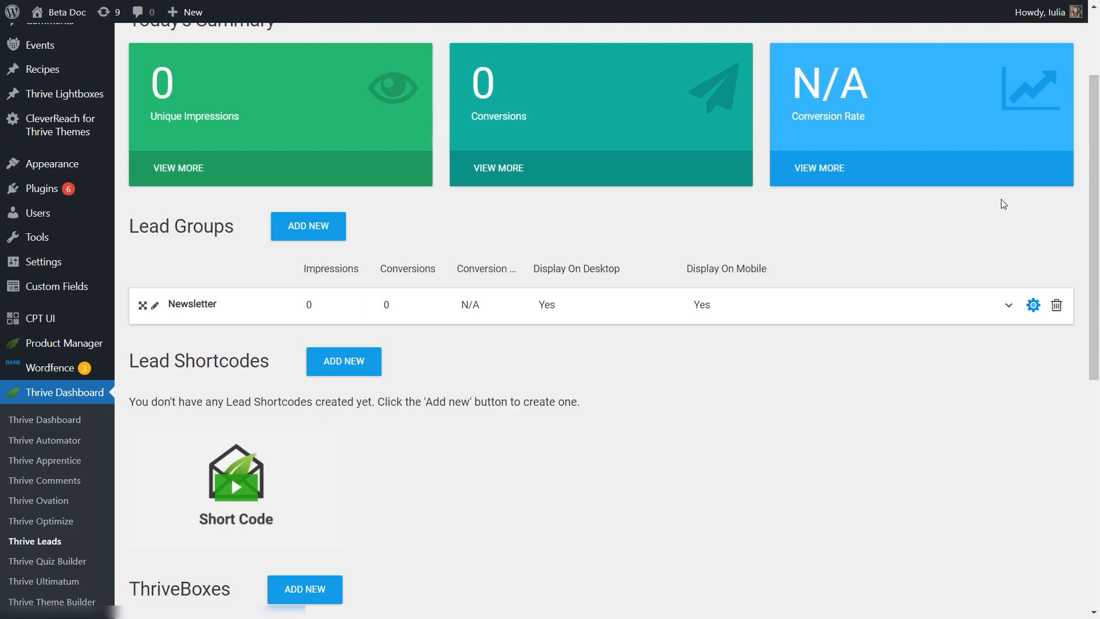
{"action": "left_click", "coordinate": [243, 316]}
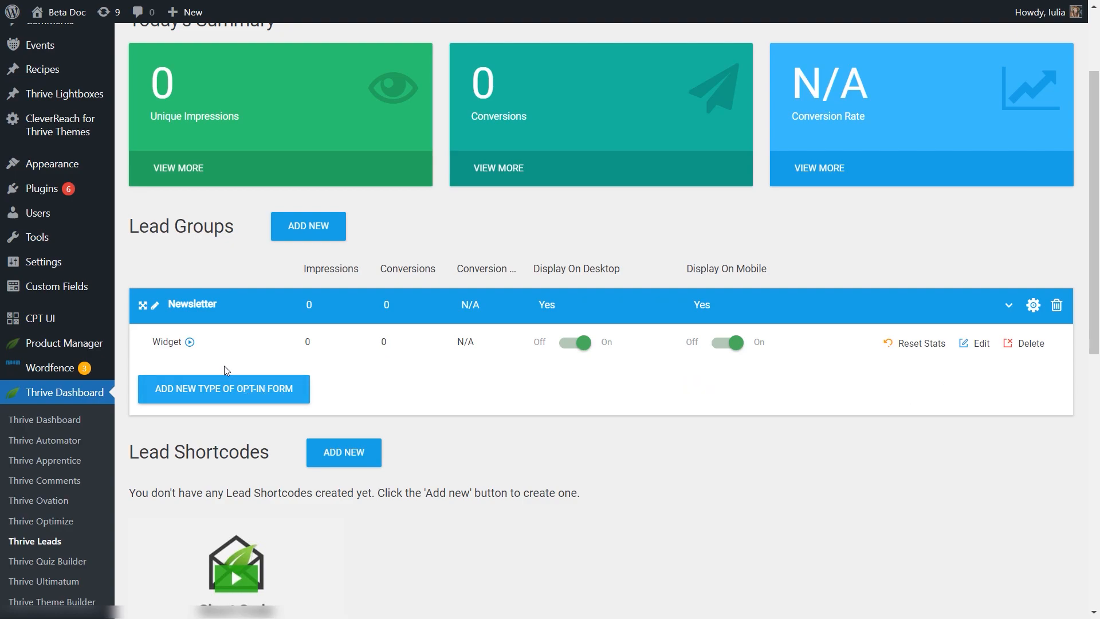
{"action": "left_click", "coordinate": [973, 346]}
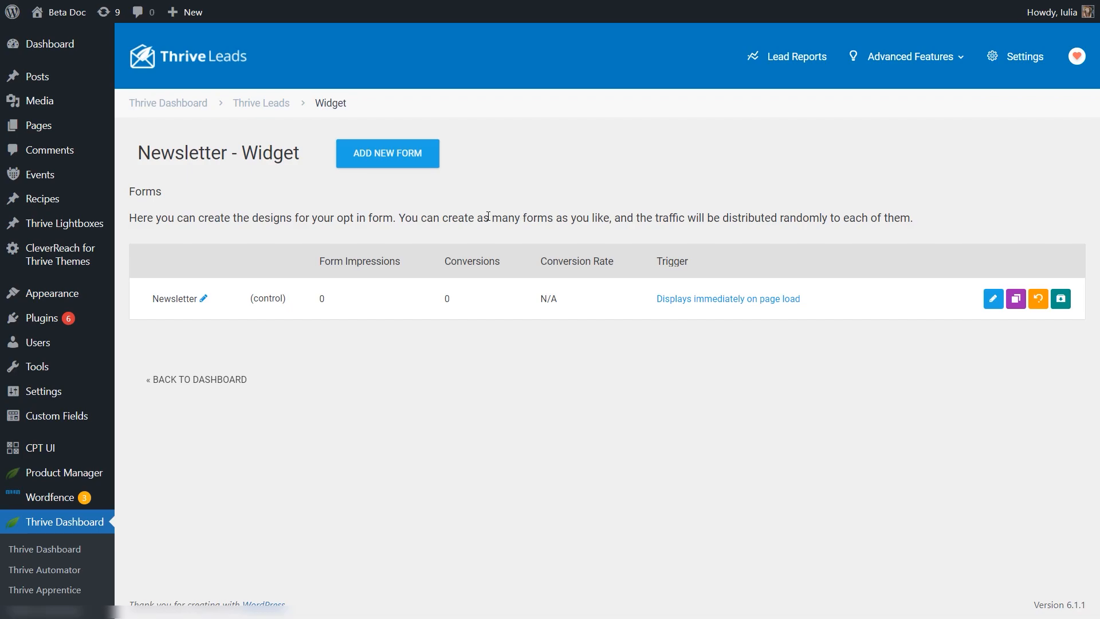
{"action": "left_click", "coordinate": [999, 308]}
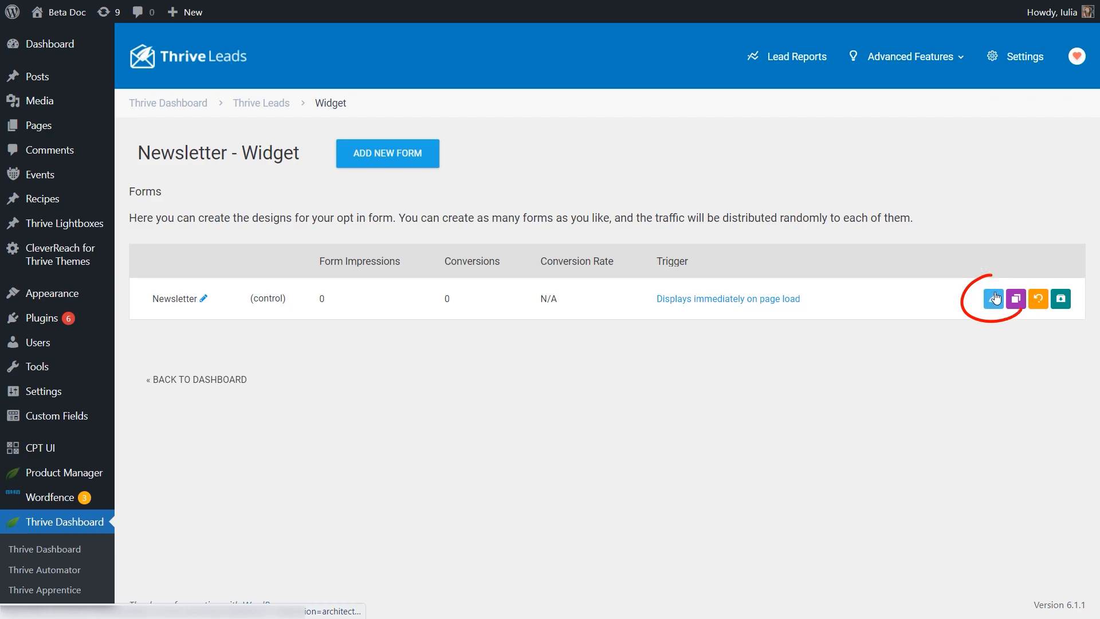
- Add a new form named "Capture testimonials" to the Newsletter widget
{"action": "left_click", "coordinate": [403, 162]}
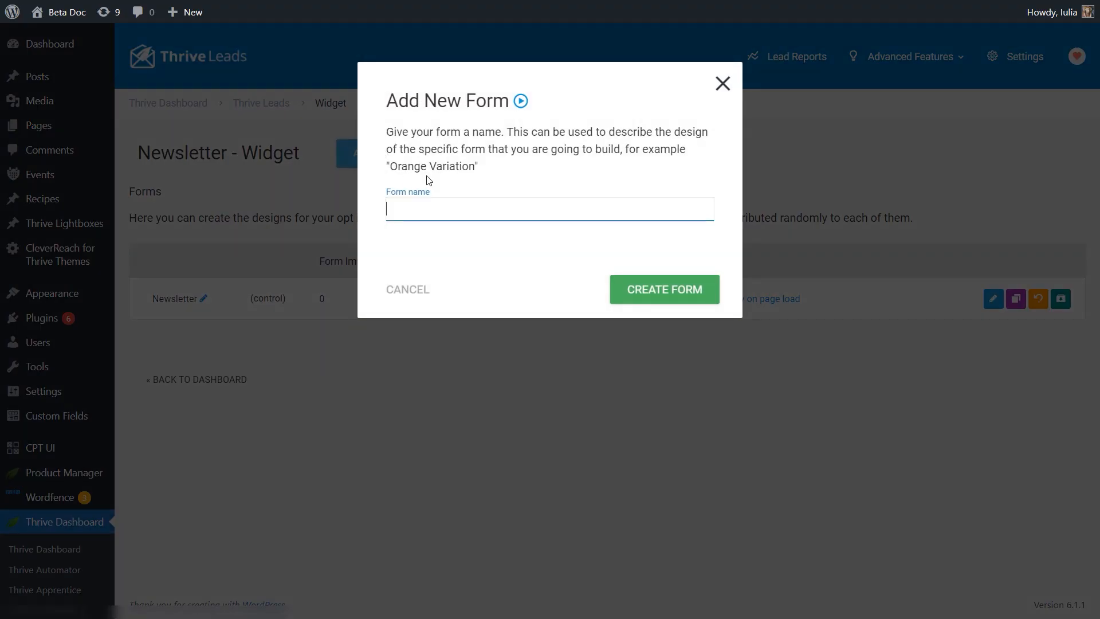
{"action": "type", "text": "Capture testimonials"}
{"action": "left_click", "coordinate": [690, 296]}
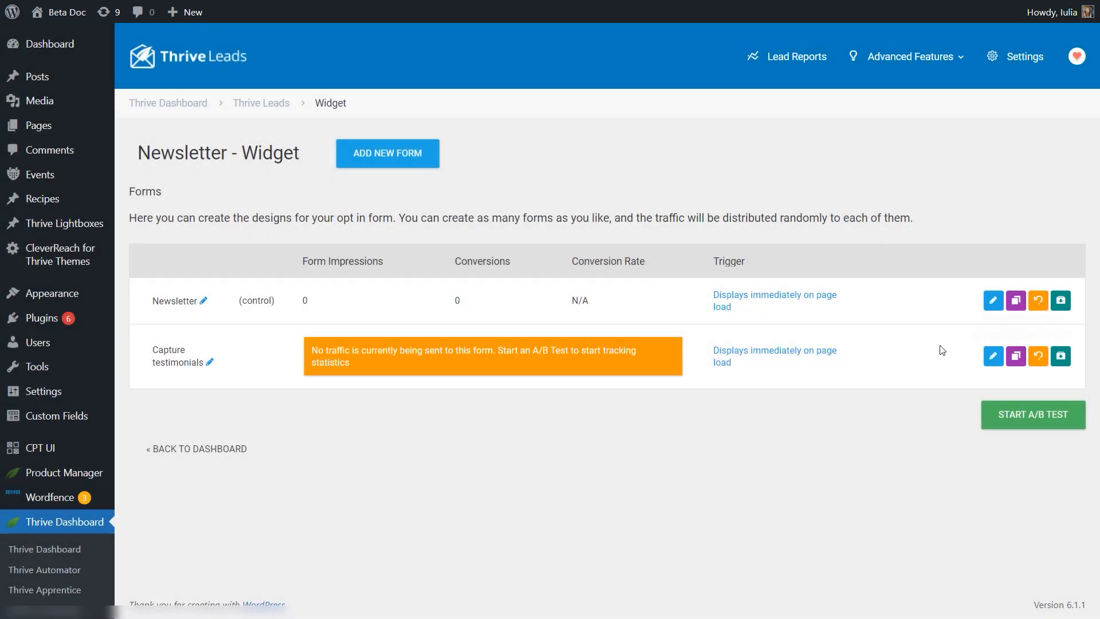
- Open the design of the Capture testimonials form and apply the "Top Image 1-Step 03" template
{"action": "left_click", "coordinate": [994, 358]}
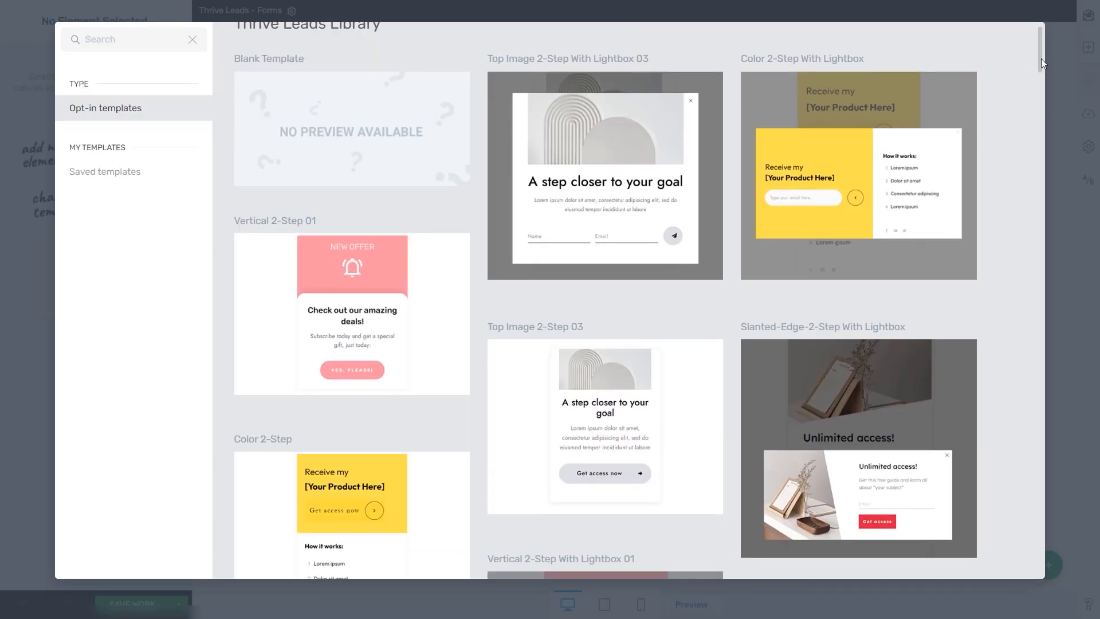
{"action": "left_click_drag", "start_coordinate": [1040, 58], "coordinate": [1055, 91]}
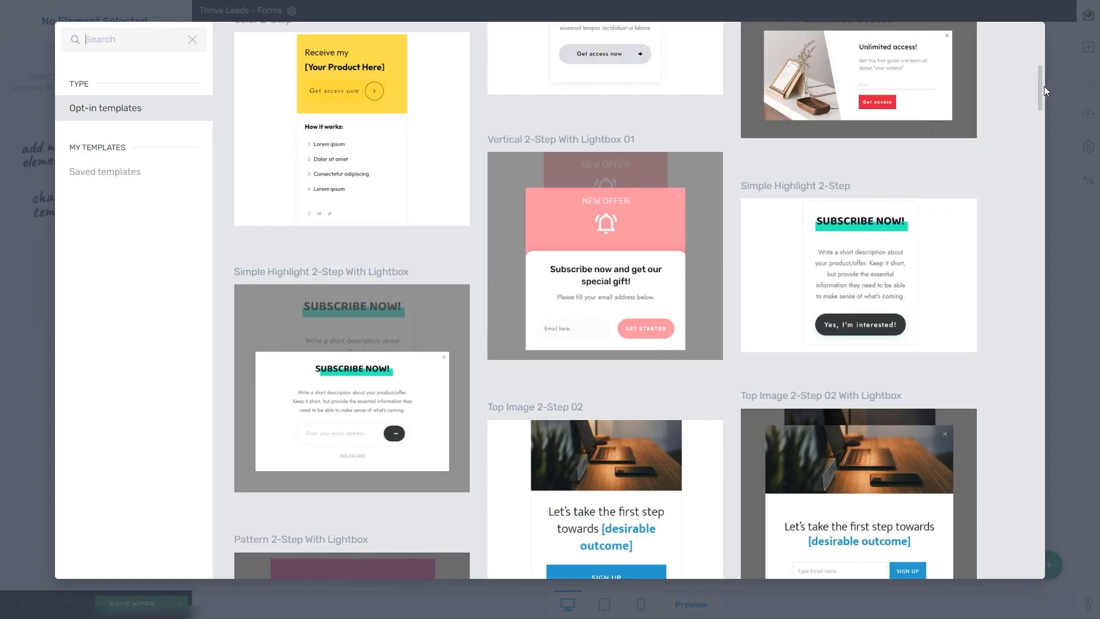
{"action": "scroll", "coordinate": [968, 211], "scroll_direction": "down", "scroll_amount": 15}
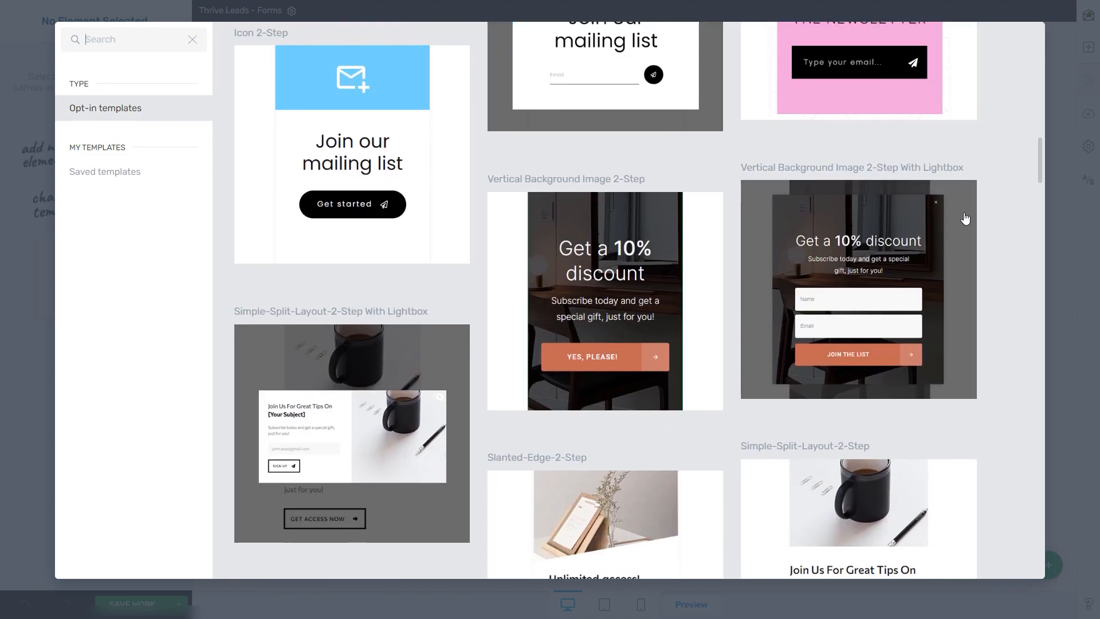
{"action": "scroll", "coordinate": [842, 276], "scroll_direction": "down", "scroll_amount": 4}
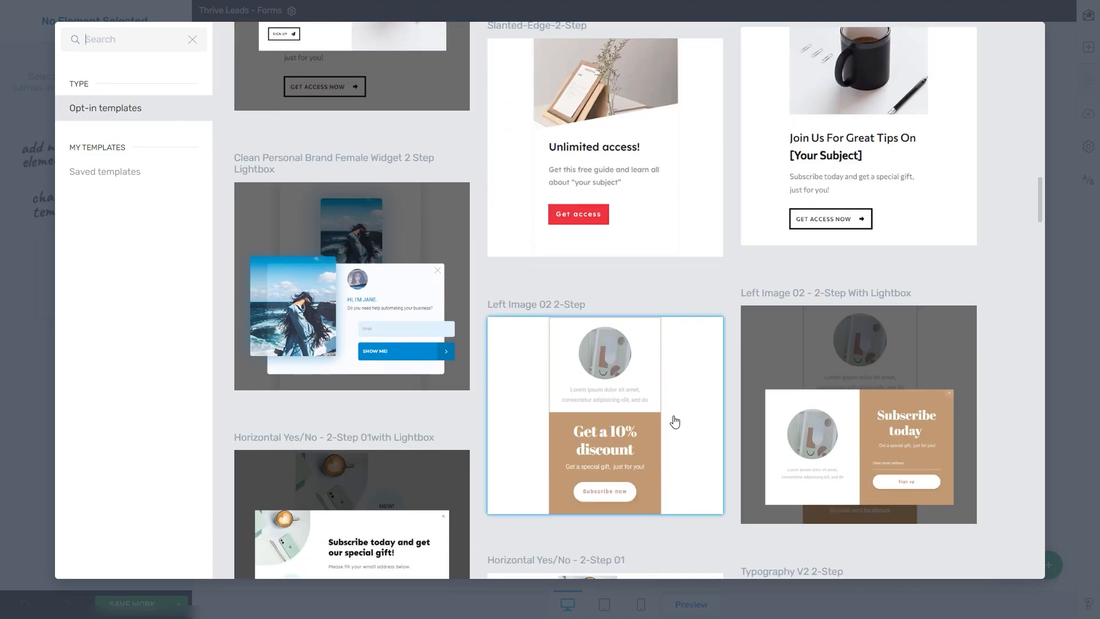
{"action": "scroll", "coordinate": [719, 376], "scroll_direction": "up", "scroll_amount": 6}
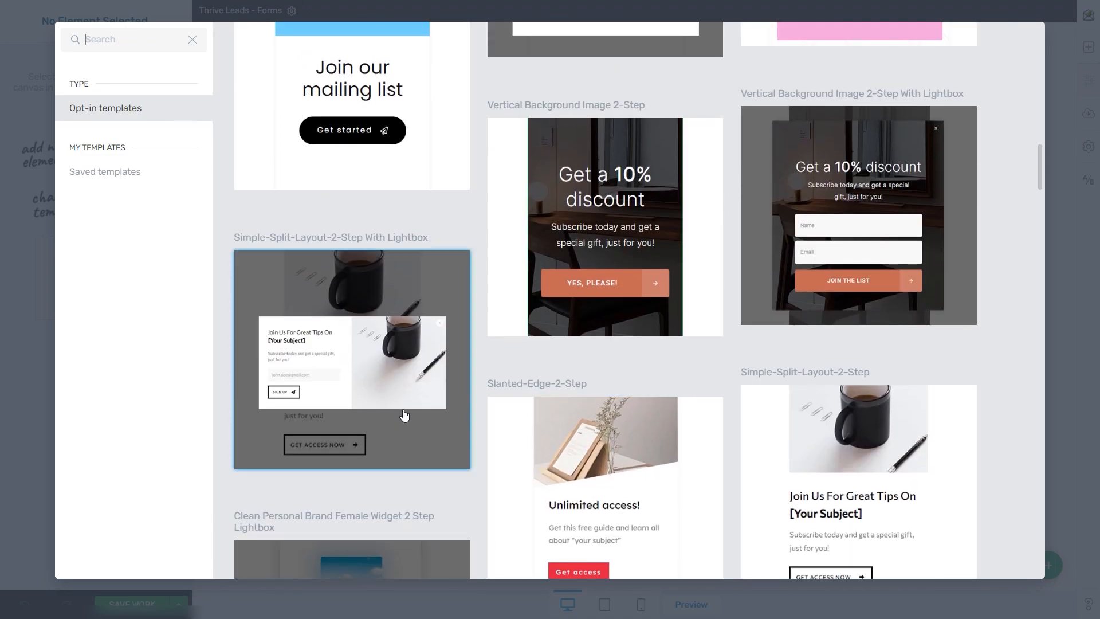
{"action": "scroll", "coordinate": [583, 295], "scroll_direction": "down", "scroll_amount": 20}
{"action": "left_click", "coordinate": [642, 309]}
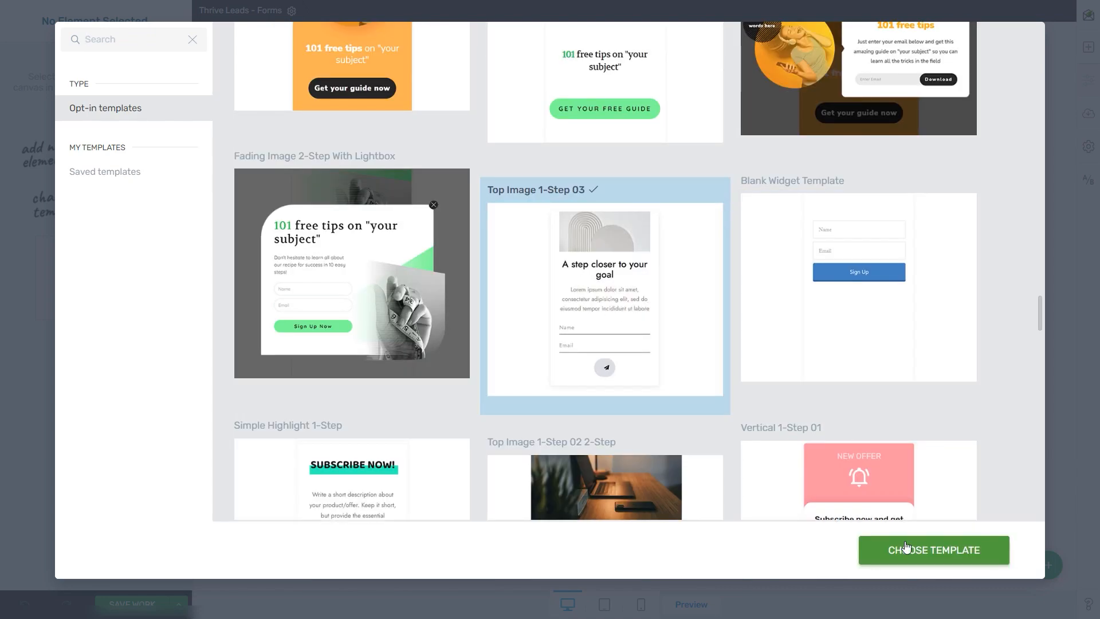
{"action": "left_click", "coordinate": [951, 559]}
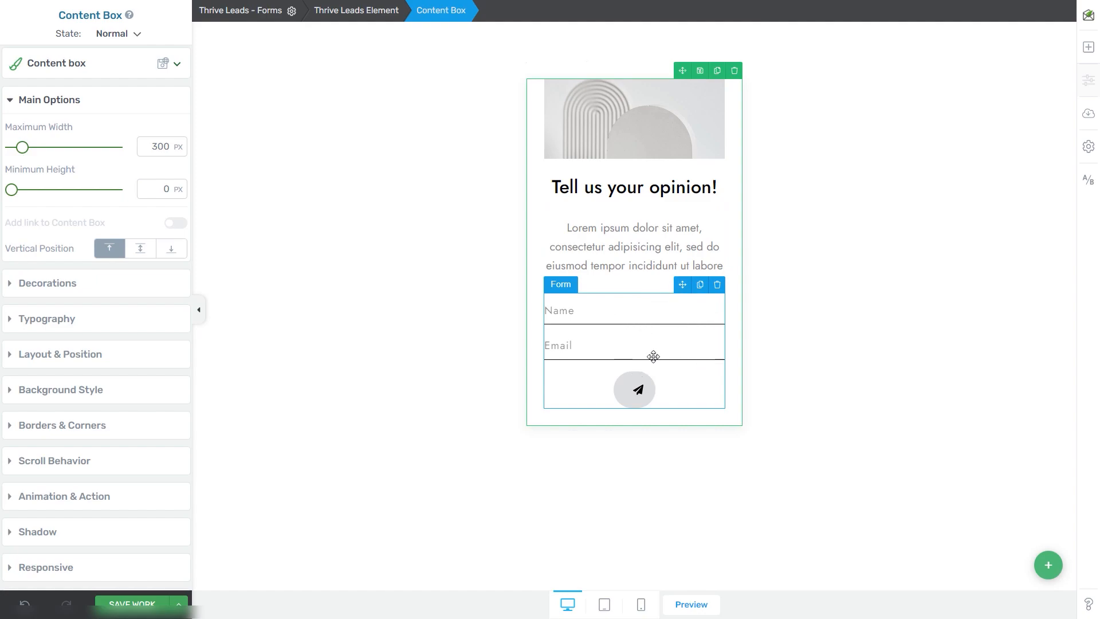
- Replace the template's name and email form with a Capture Testimonials element using the Capture Testimonial 01 template
{"action": "left_click", "coordinate": [717, 285]}
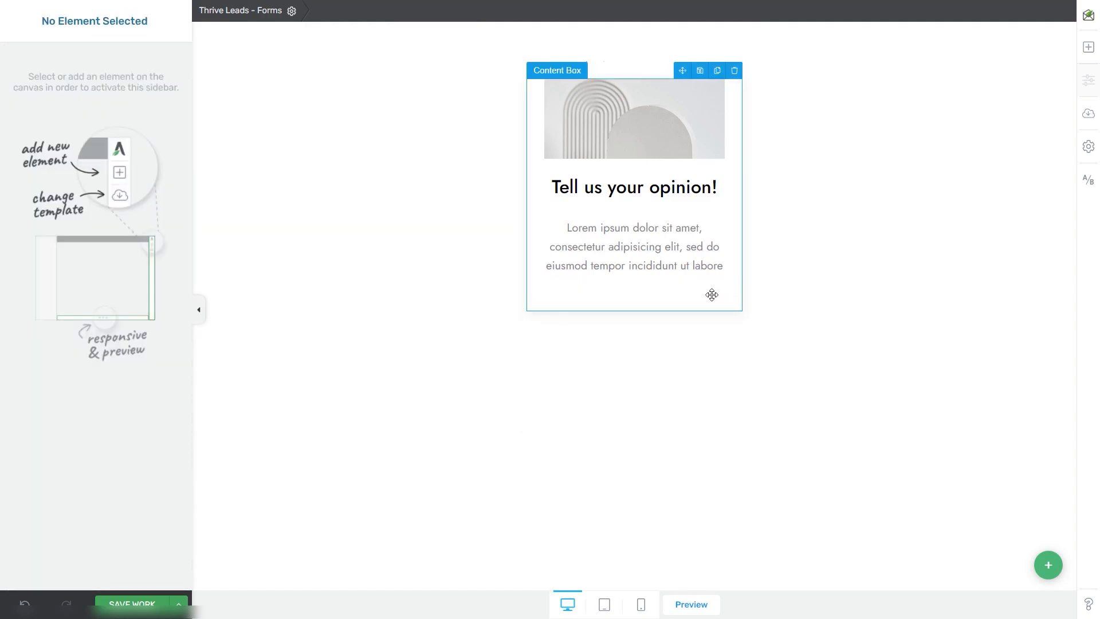
{"action": "left_click", "coordinate": [1096, 50]}
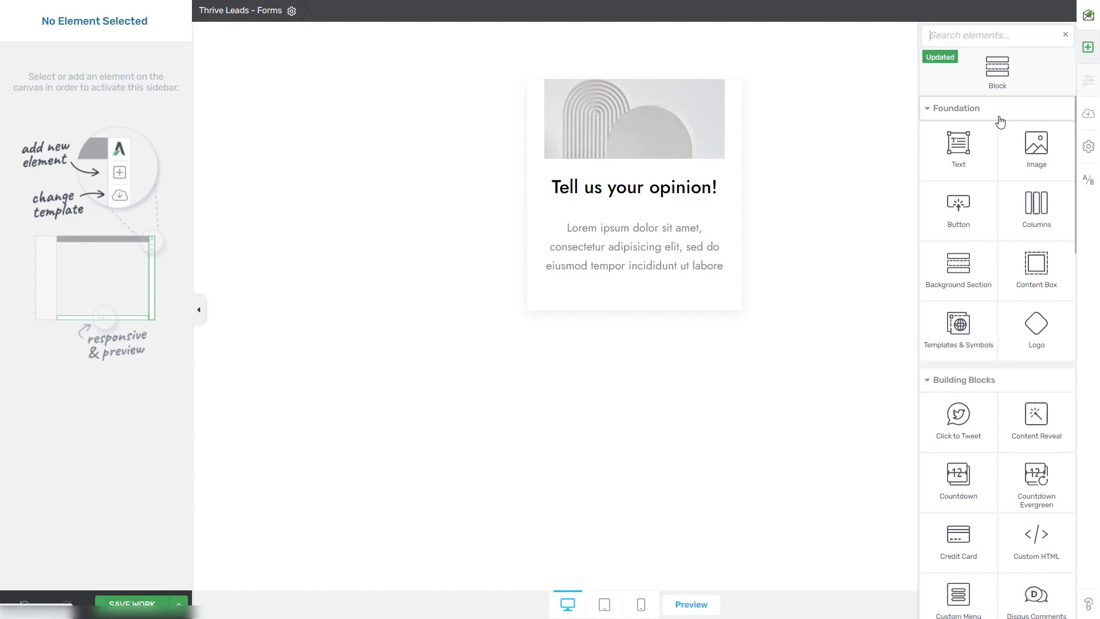
{"action": "type", "text": "ca"}
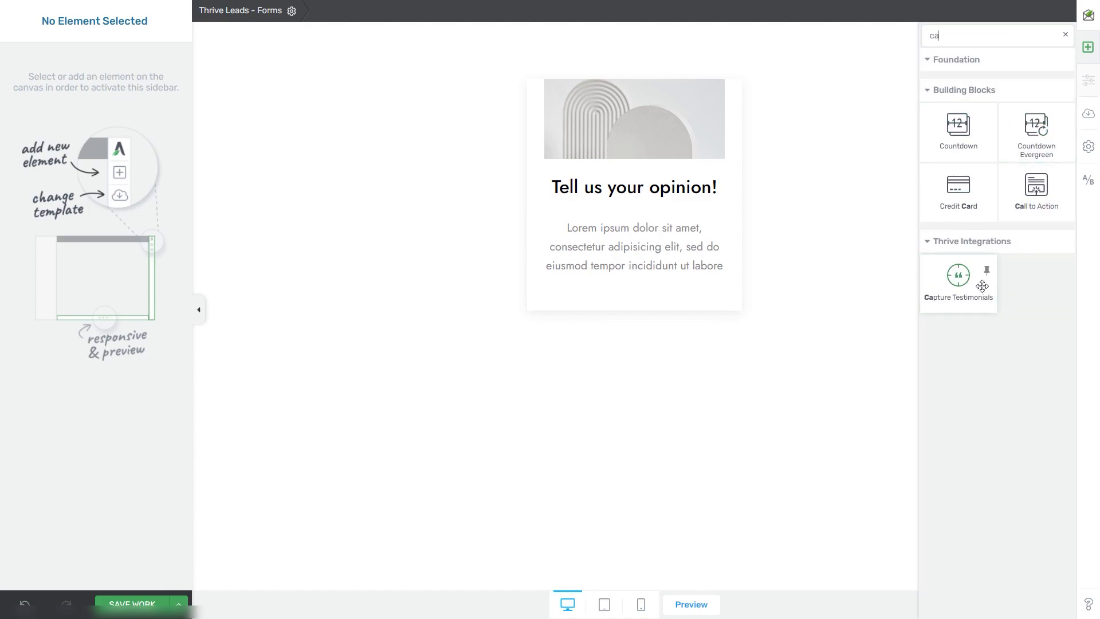
{"action": "left_click_drag", "start_coordinate": [962, 281], "coordinate": [652, 281]}
{"action": "left_click_drag", "start_coordinate": [985, 166], "coordinate": [958, 225]}
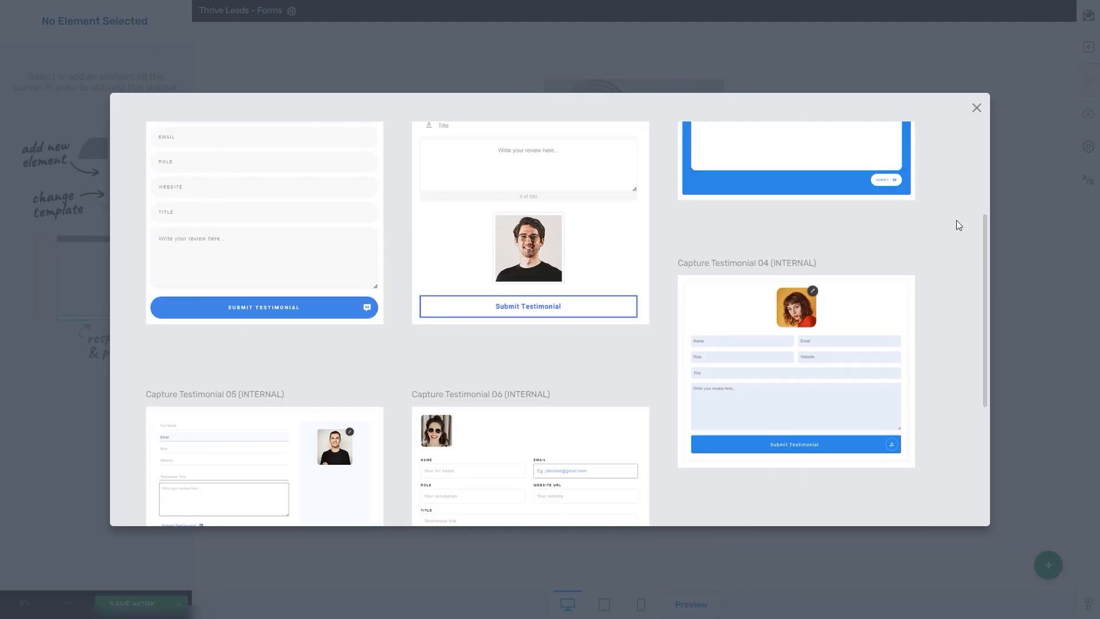
{"action": "scroll", "coordinate": [974, 258], "scroll_direction": "down", "scroll_amount": 4}
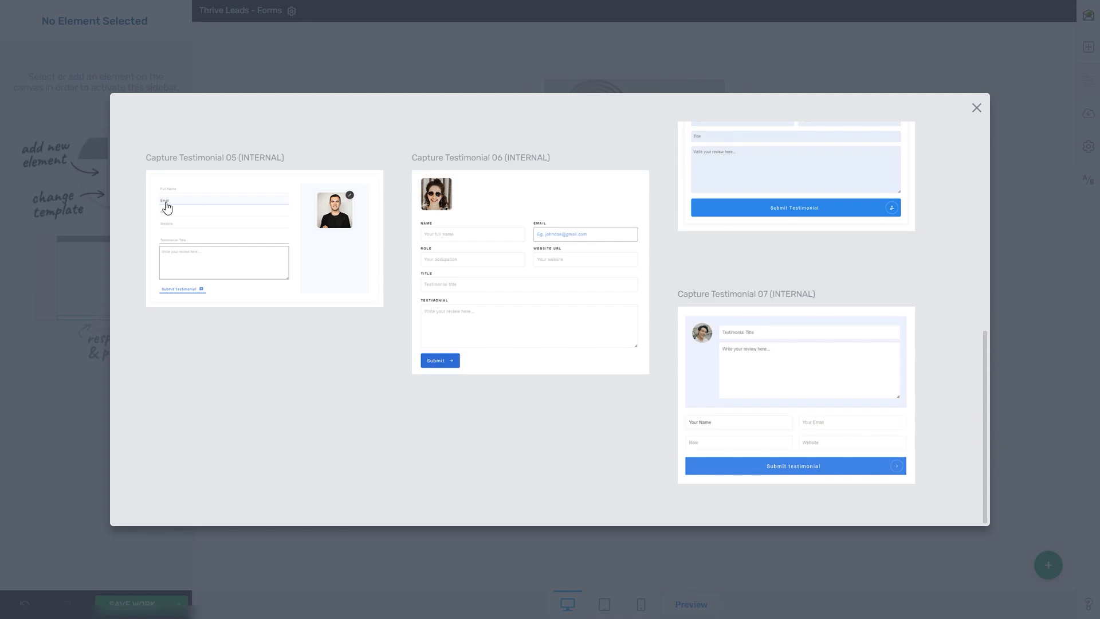
{"action": "left_click", "coordinate": [376, 307]}
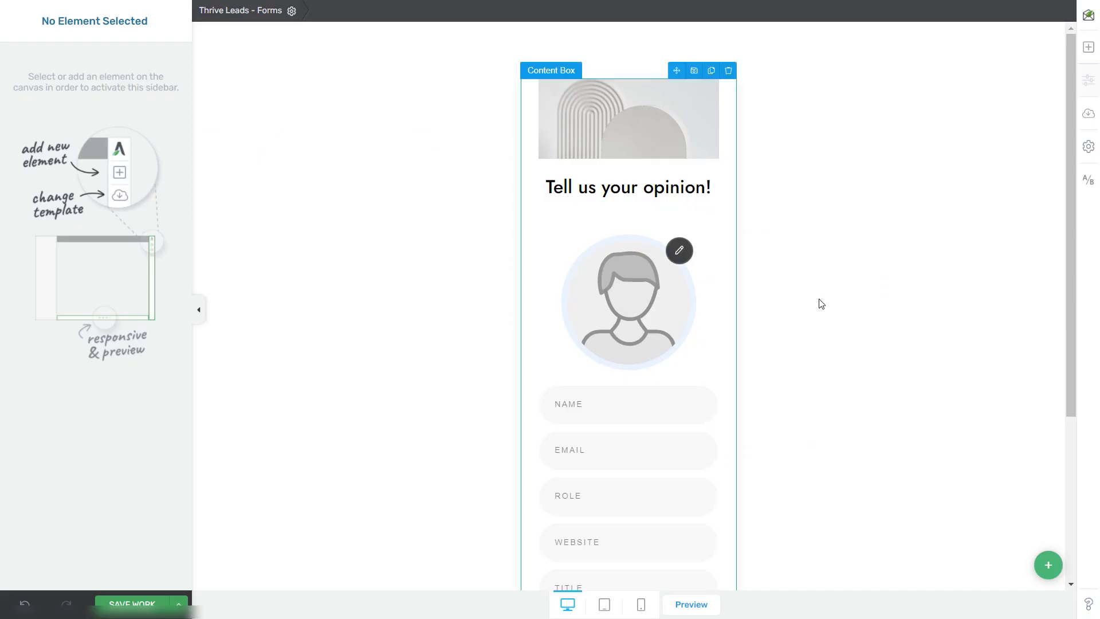
- Delete the Testimonial, Title, Website_url, Role and Avatar Picker fields from the Capture testimonial element
{"action": "left_click_drag", "start_coordinate": [1073, 157], "coordinate": [1041, 192]}
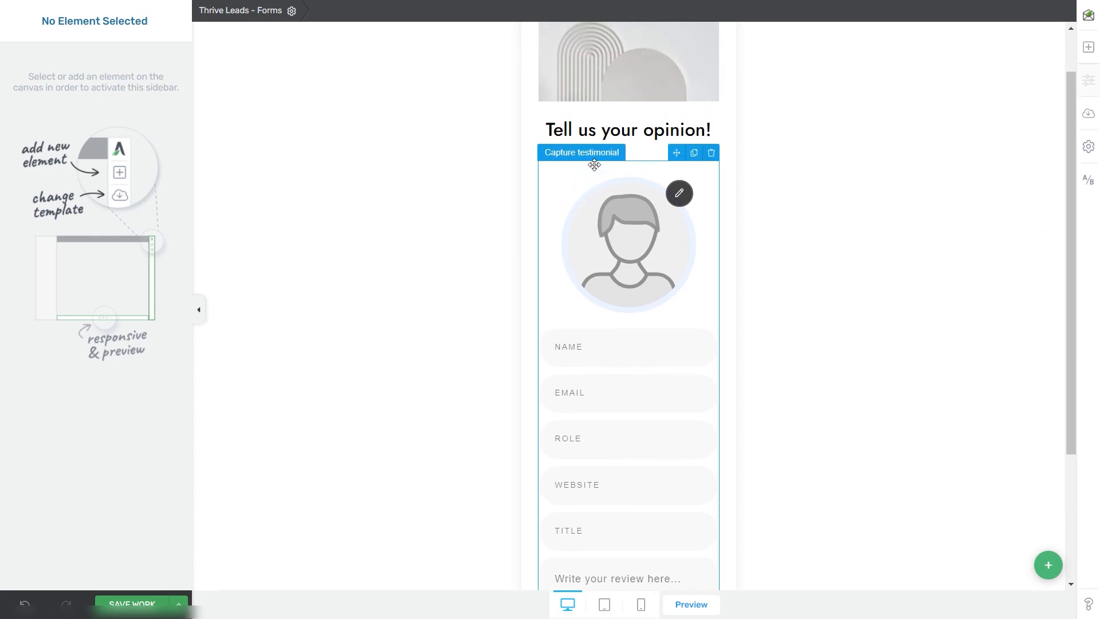
{"action": "left_click", "coordinate": [663, 238]}
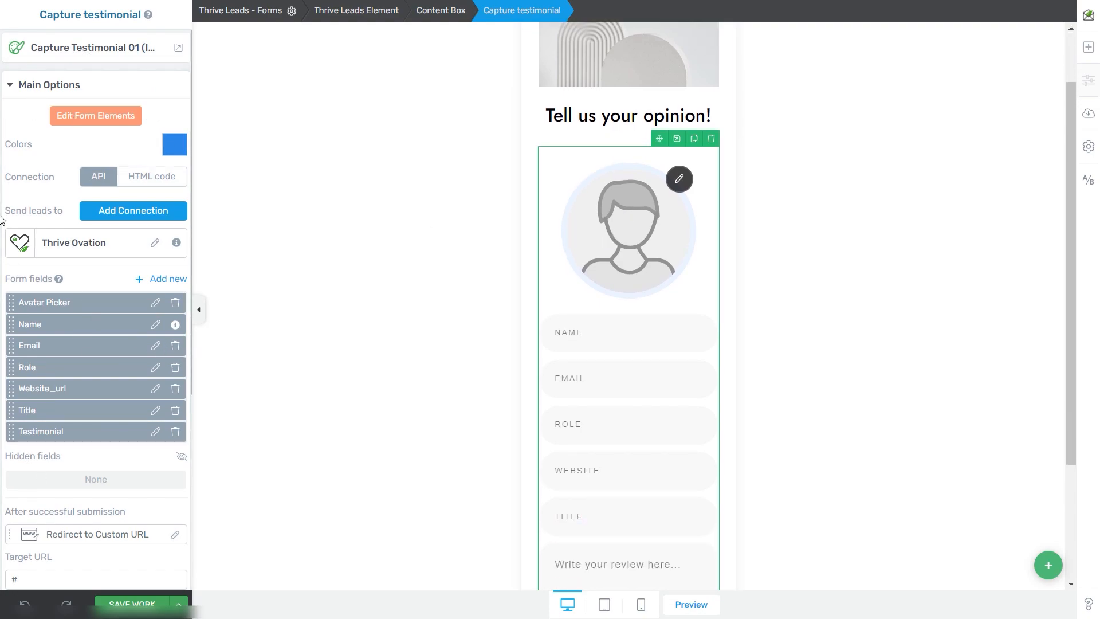
{"action": "scroll", "coordinate": [716, 206], "scroll_direction": "down", "scroll_amount": 3}
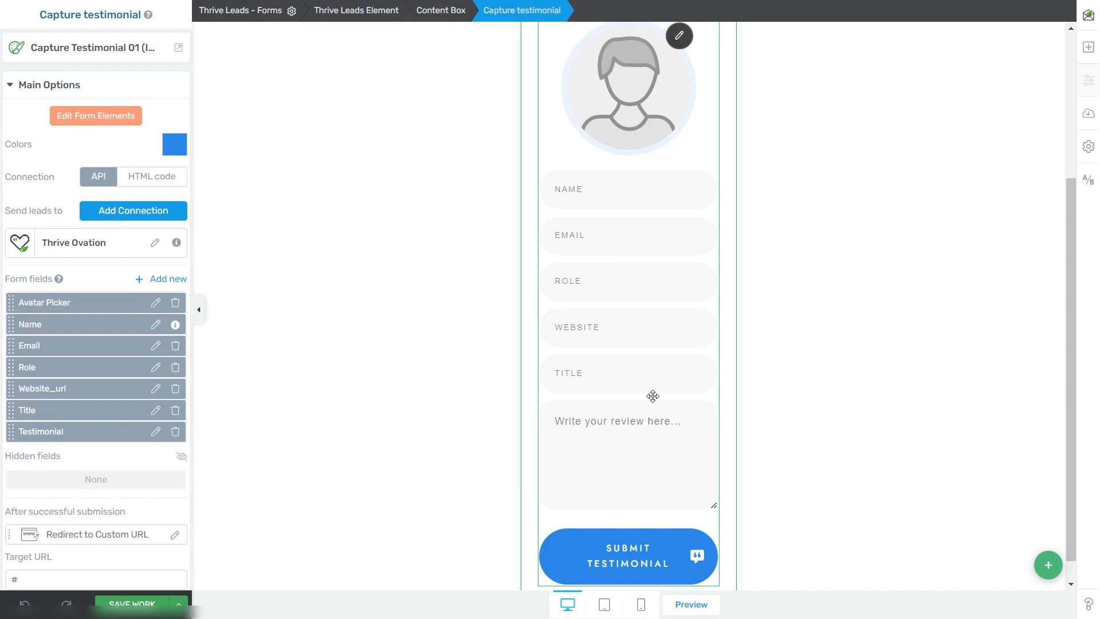
{"action": "left_click", "coordinate": [175, 432]}
{"action": "left_click", "coordinate": [175, 410]}
{"action": "left_click", "coordinate": [175, 389]}
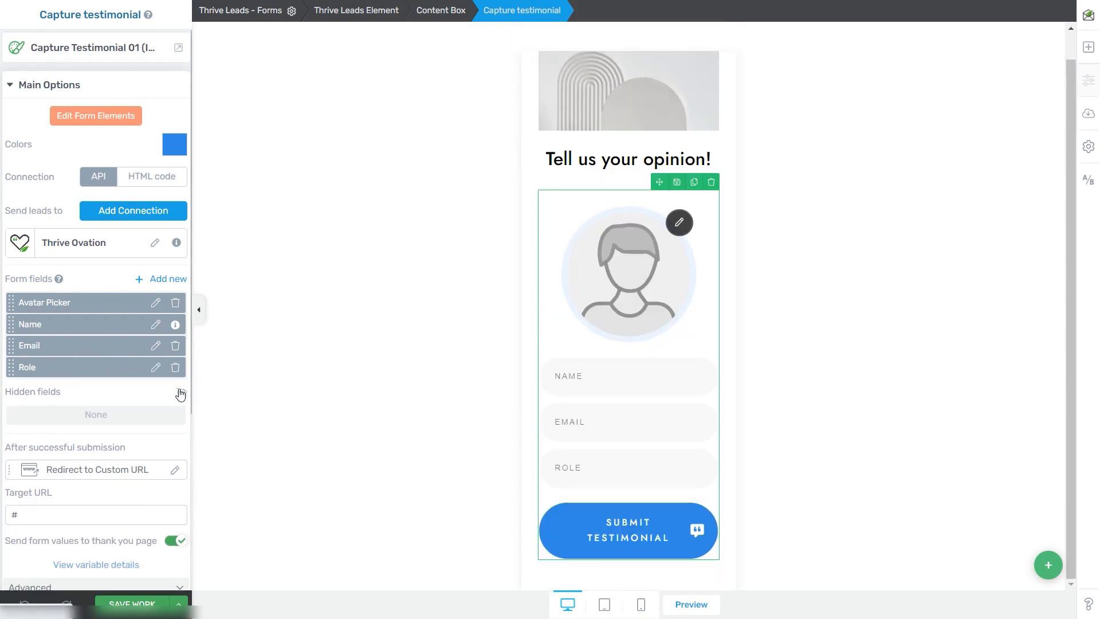
{"action": "left_click", "coordinate": [175, 367]}
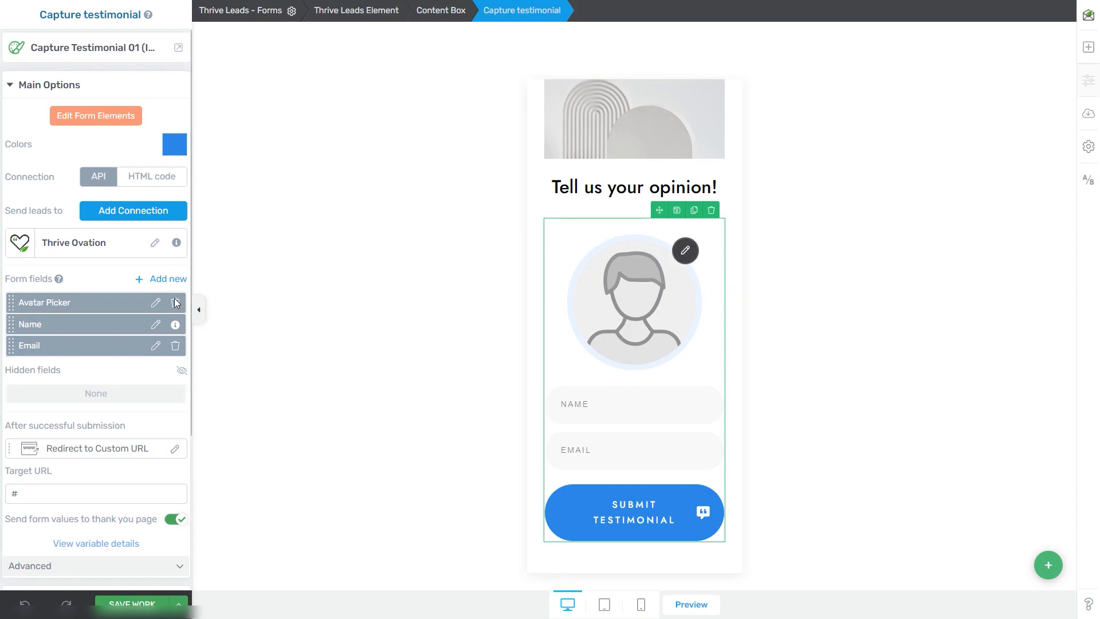
{"action": "left_click", "coordinate": [175, 303]}
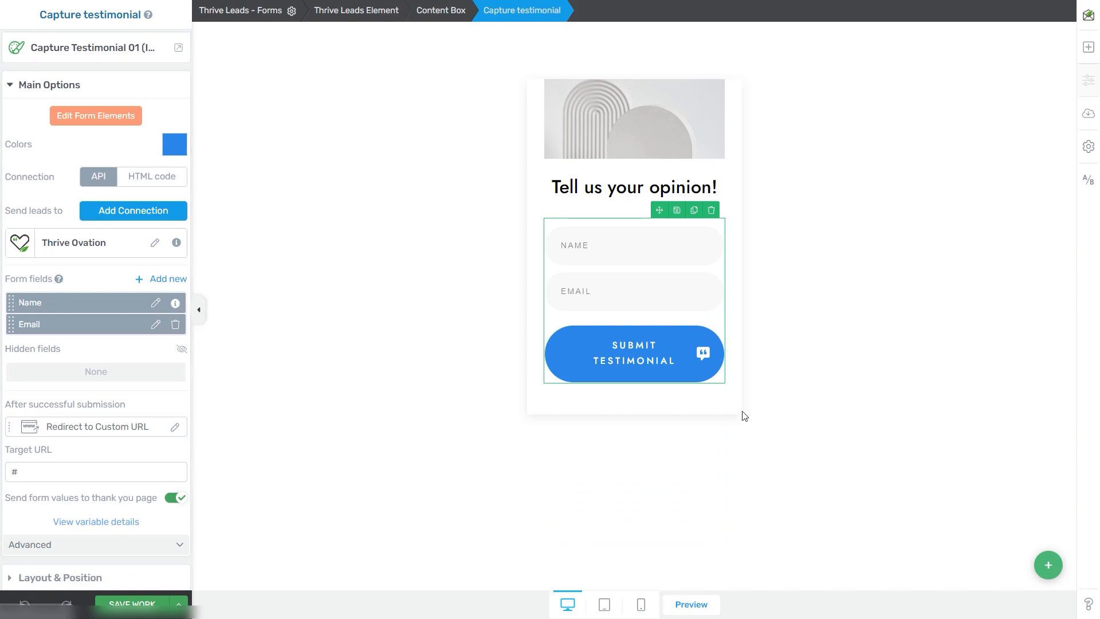
- Change the Capture testimonial element's main color to a very dark, near-black blue
{"action": "left_click", "coordinate": [178, 152]}
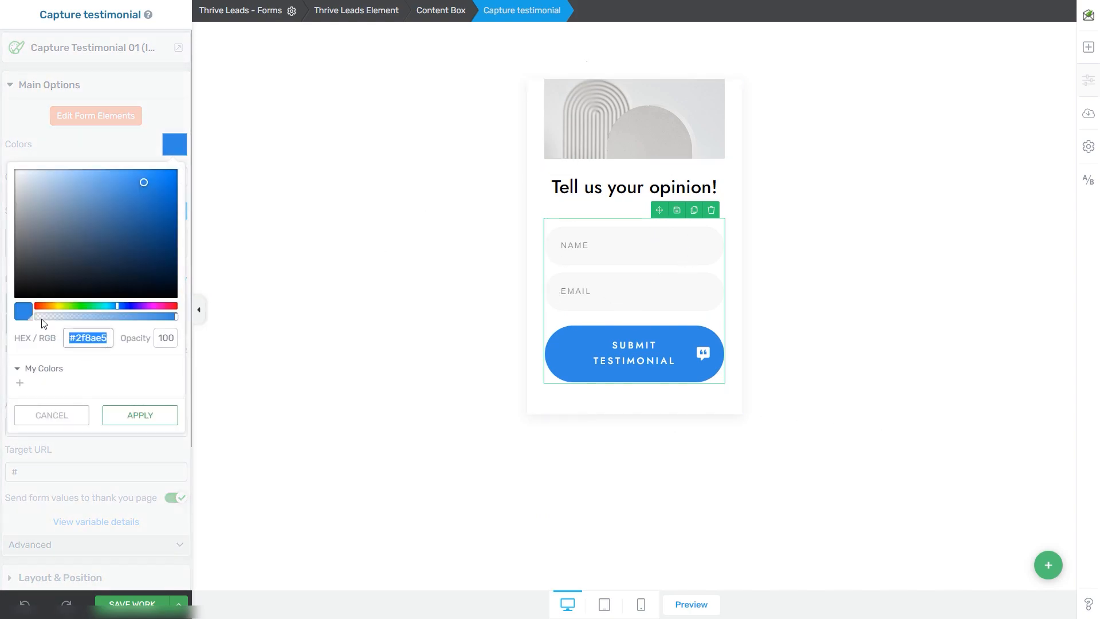
{"action": "left_click_drag", "start_coordinate": [92, 259], "coordinate": [117, 286]}
{"action": "left_click", "coordinate": [140, 415]}
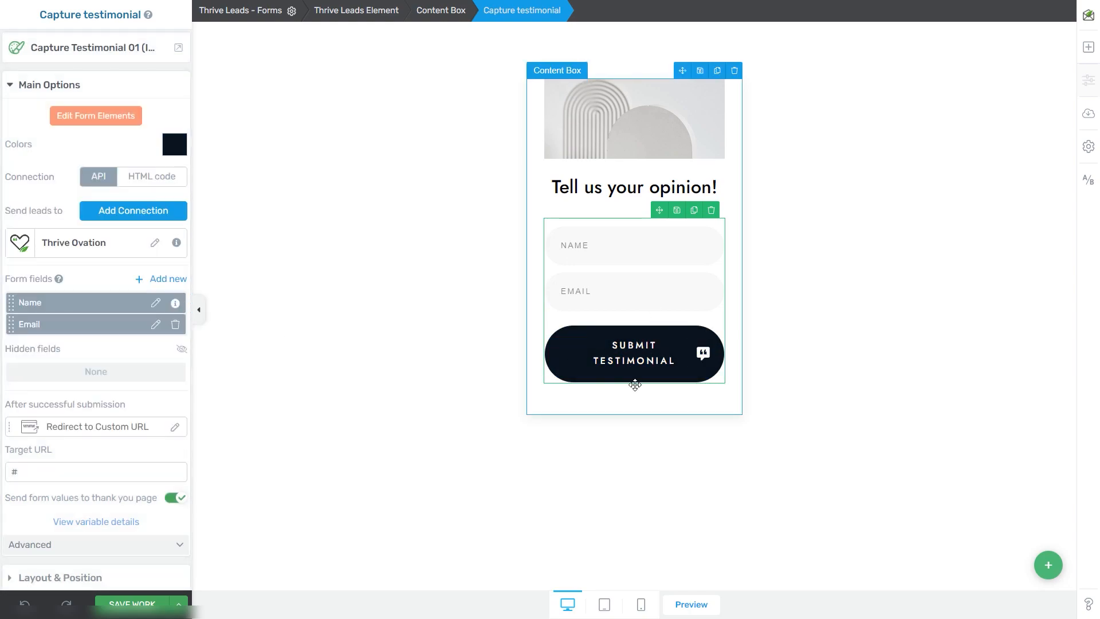
- Change the submit button's text to "SEND" in the form elements and save the form
{"action": "left_click", "coordinate": [91, 115]}
{"action": "triple_click", "coordinate": [639, 356]}
{"action": "type", "text": "SEND"}
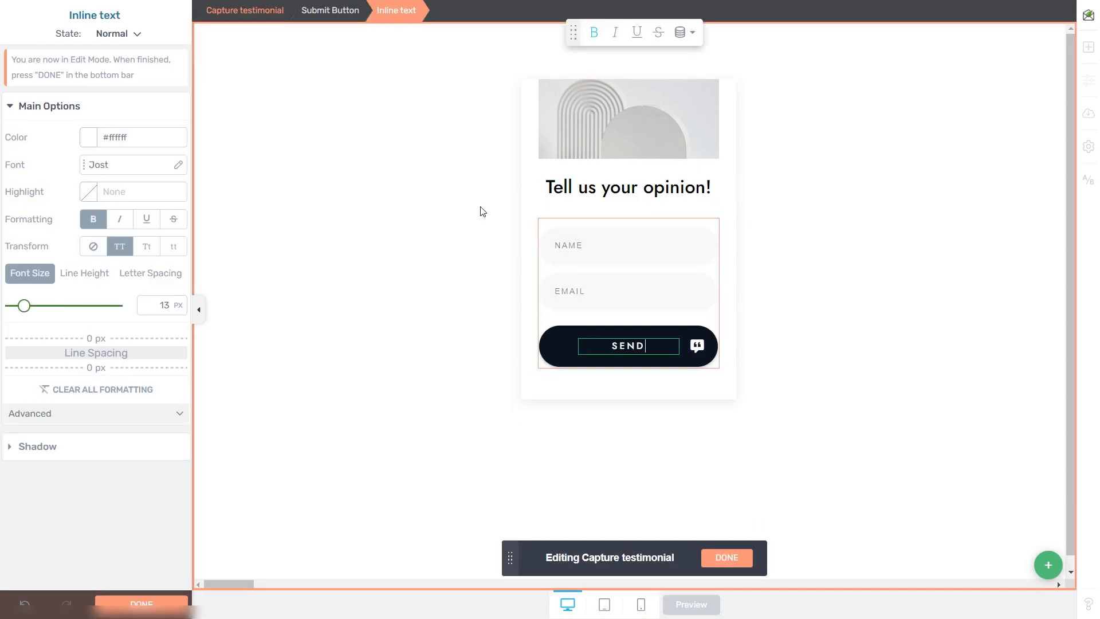
{"action": "left_click", "coordinate": [726, 558]}
{"action": "left_click", "coordinate": [803, 240]}
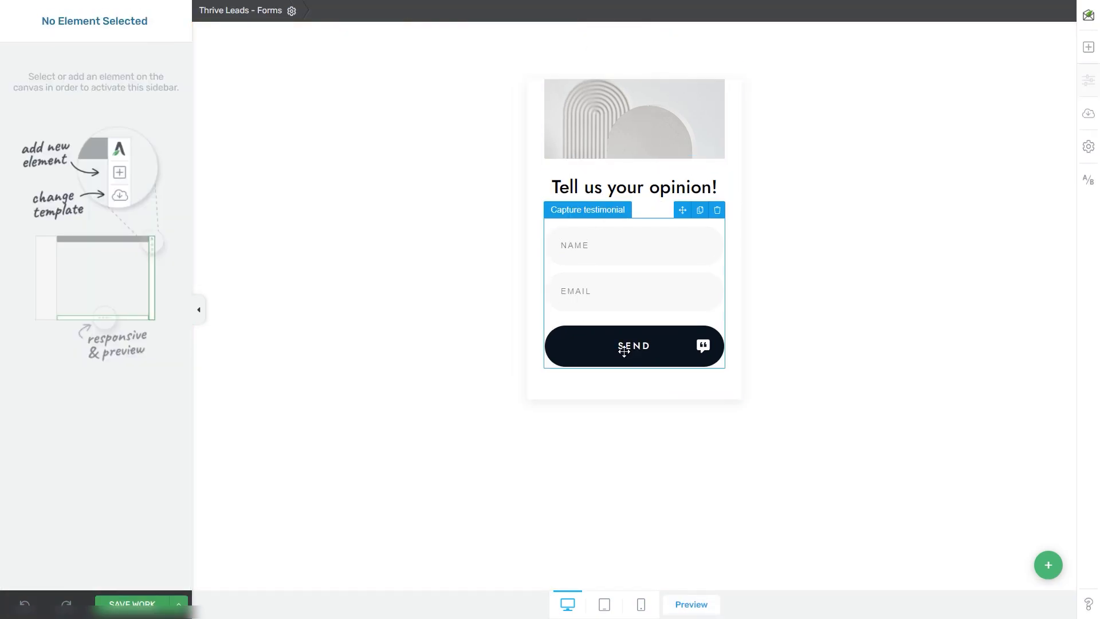
{"action": "left_click", "coordinate": [136, 607]}
- View the tag settings of the Capture testimonial element's Thrive Ovation connection, then close them
{"action": "left_click", "coordinate": [616, 260]}
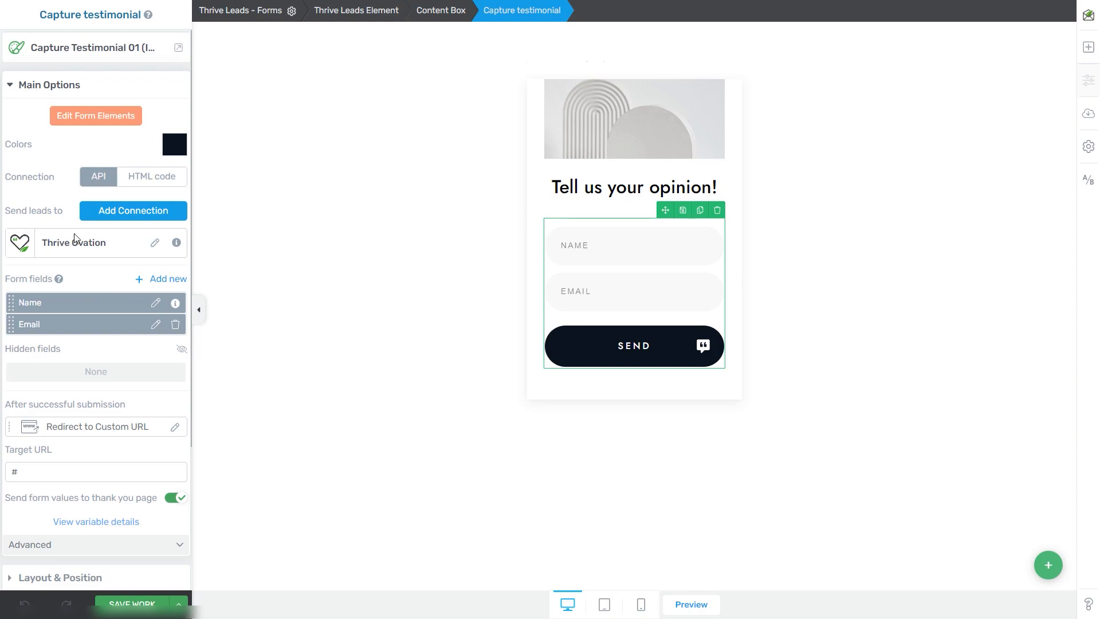
{"action": "left_click", "coordinate": [154, 244]}
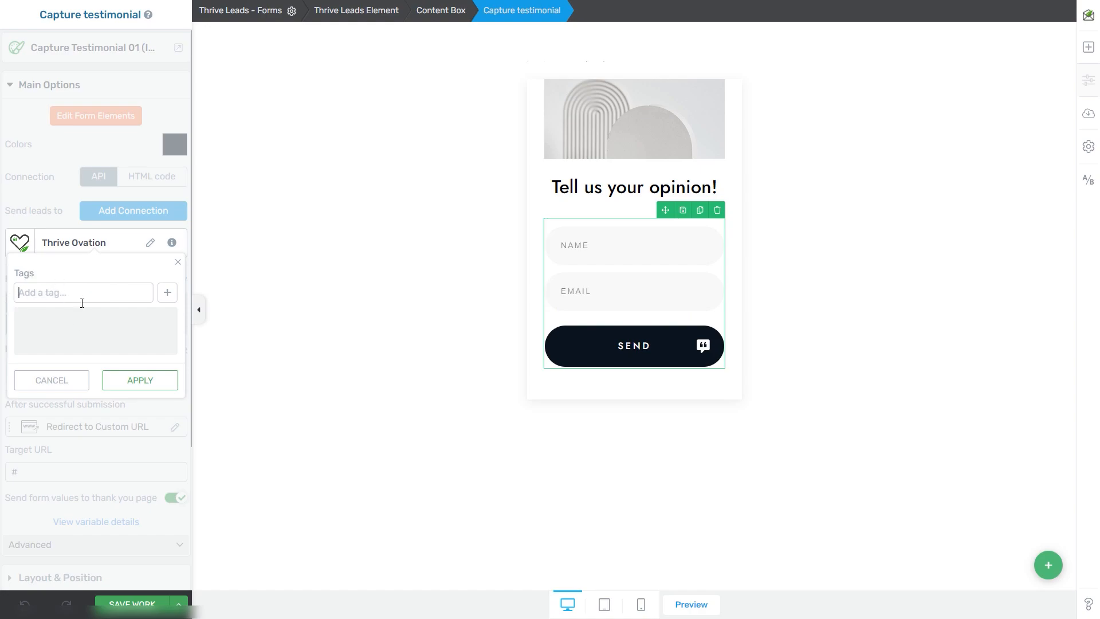
{"action": "left_click", "coordinate": [812, 361]}
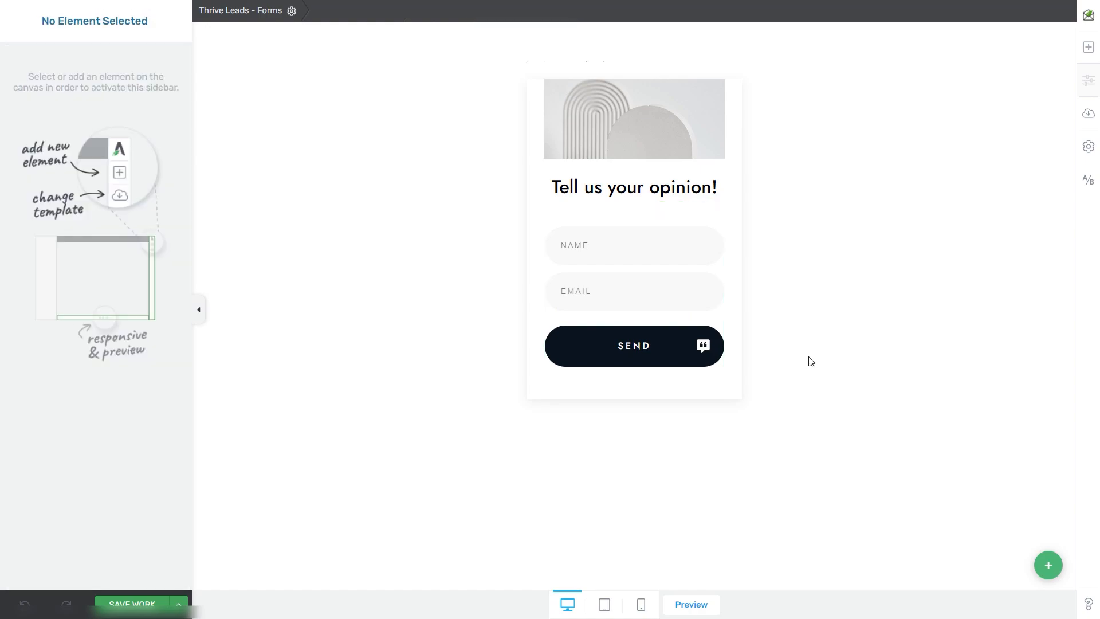